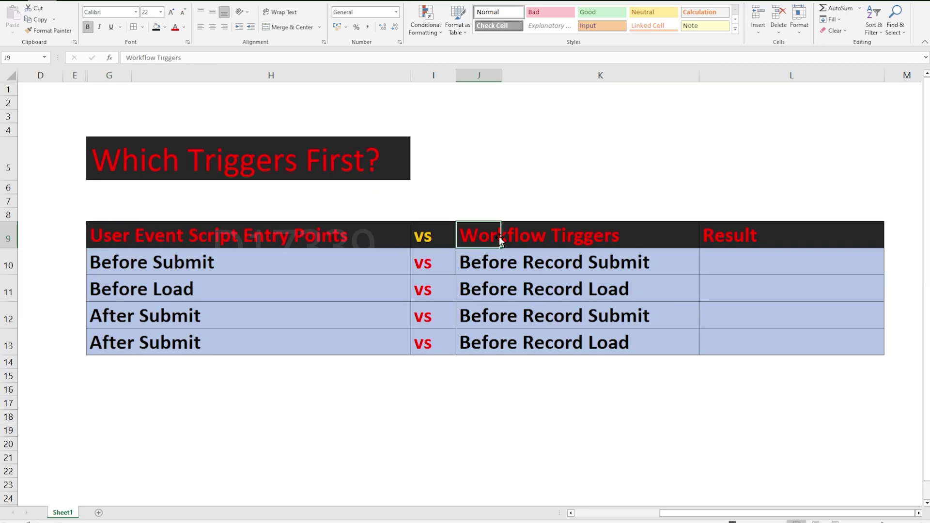
Review the comparison table's User Event Script Entry Points header and the Before Submit / Before Record Submit row
left_click(170, 235)
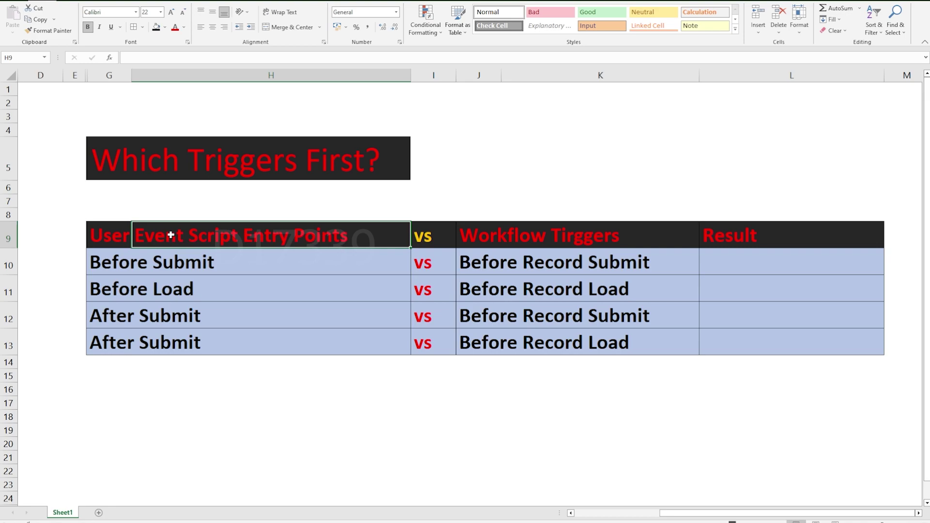
left_click(230, 390)
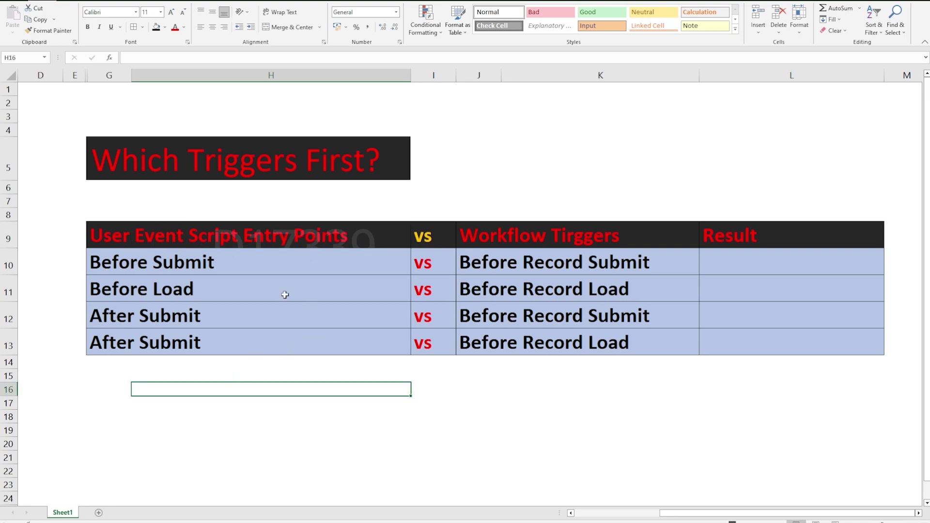
left_click(159, 261)
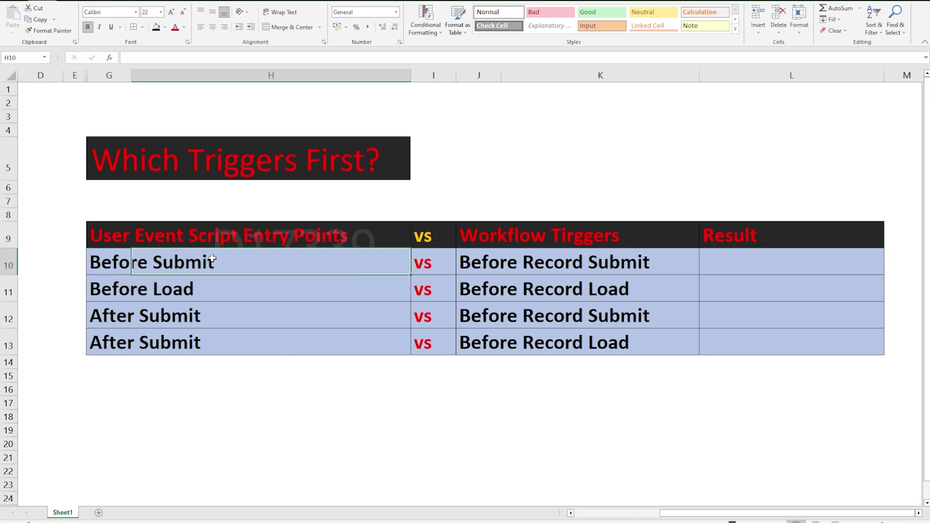
left_click(501, 258)
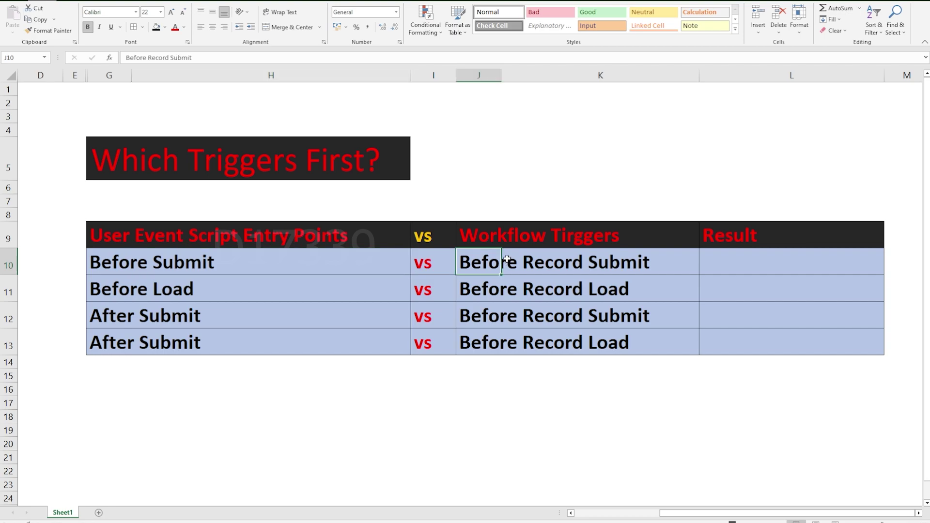
key("alt+Tab")
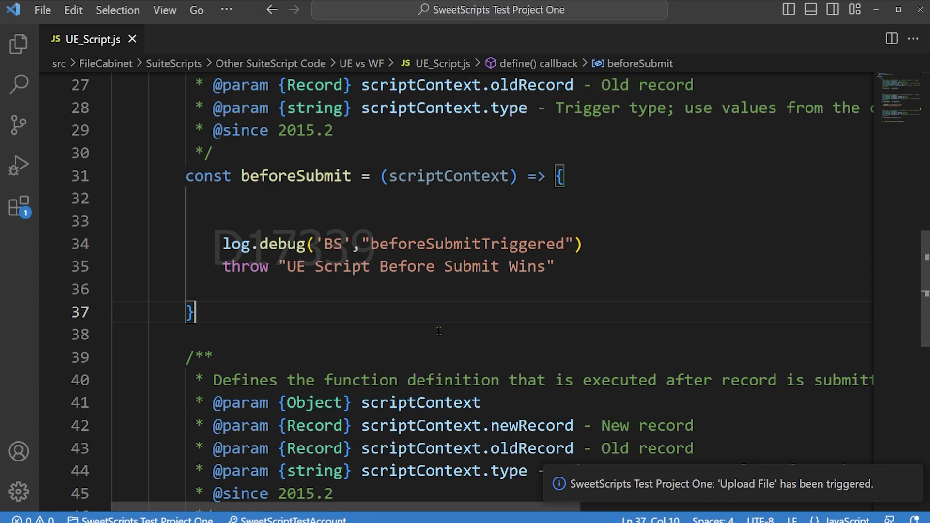
Inspect the beforeSubmit function and its line 35 throw of 'UE Script Before Submit Wins'
scroll(400, 309, "up", 3)
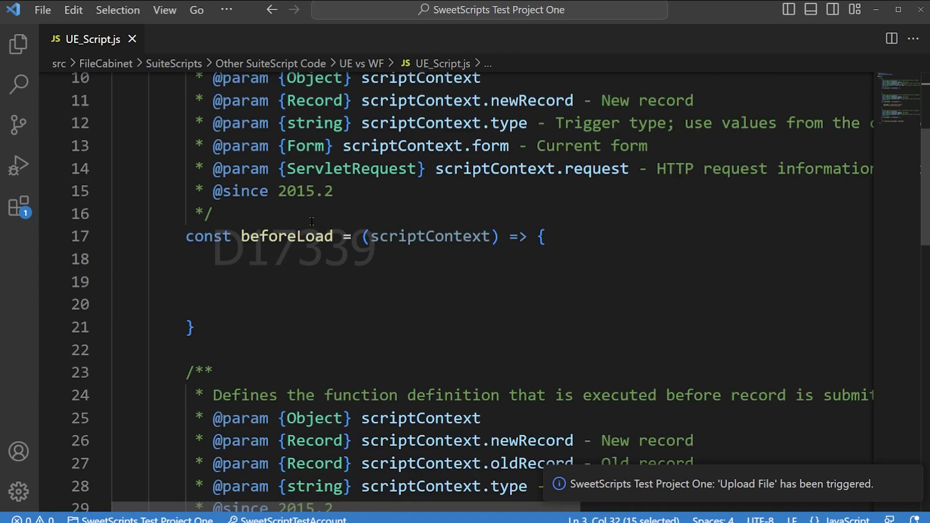
scroll(312, 220, "down", 5)
double_click(292, 218)
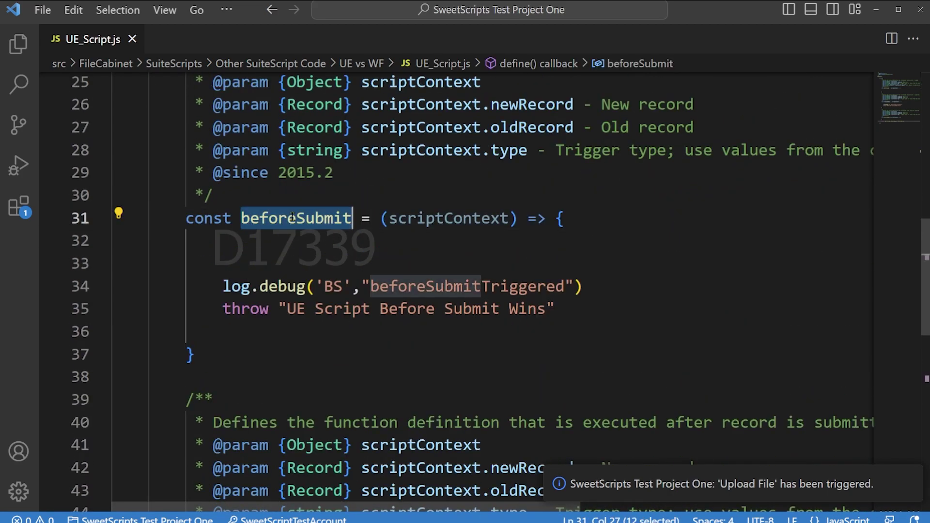
left_click(191, 355)
scroll(191, 355, "down", 2)
left_click_drag(204, 225, 547, 224)
left_click(203, 247)
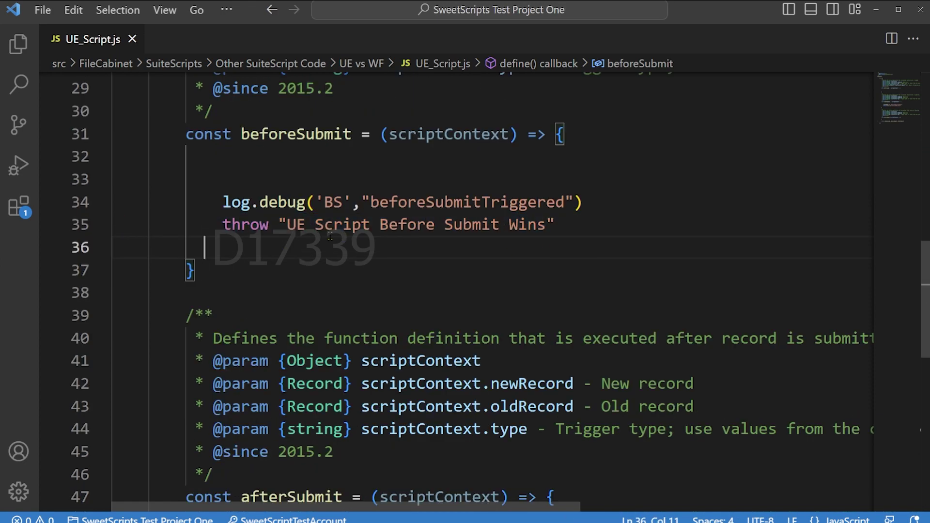
left_click_drag(287, 224, 538, 225)
left_click(537, 249)
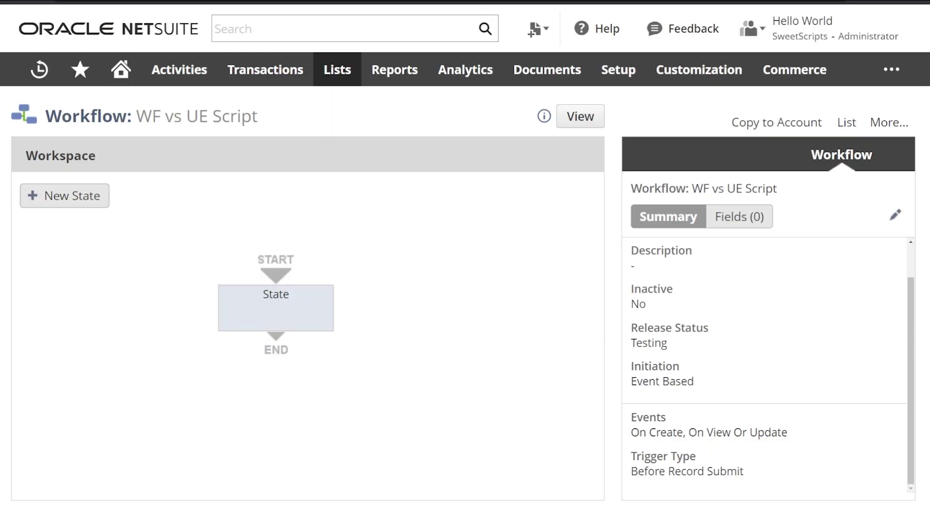
Check the workflow state's Before Record Submit error action and the WF v UE script record deployed to Vendor
left_click(268, 317)
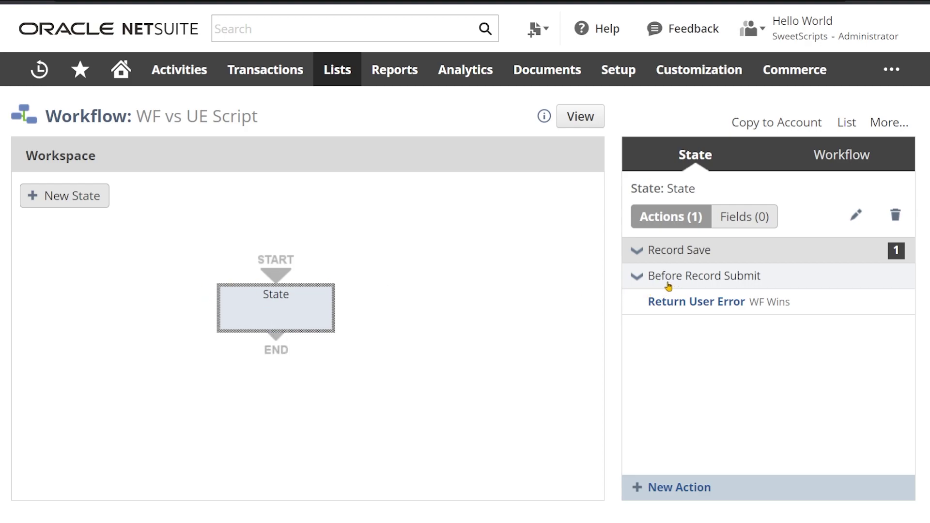
mouse_move(679, 304)
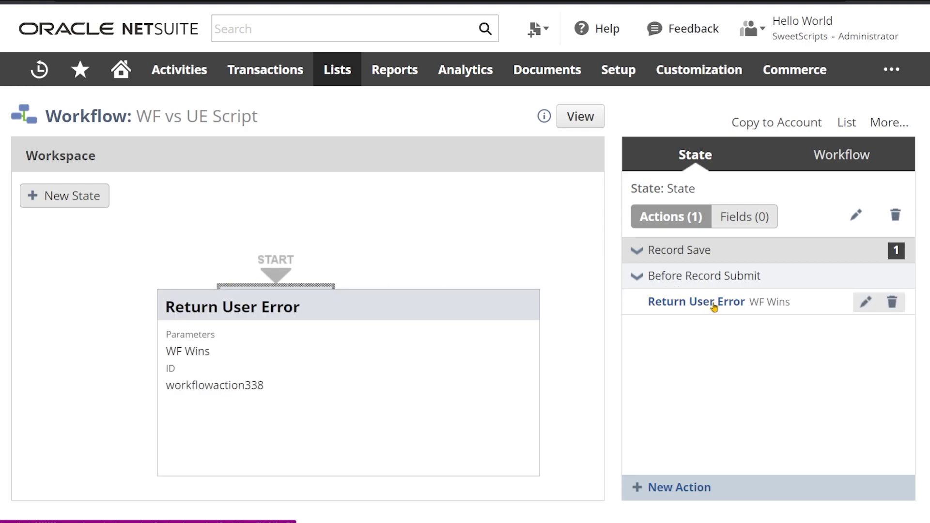
left_click(492, 267)
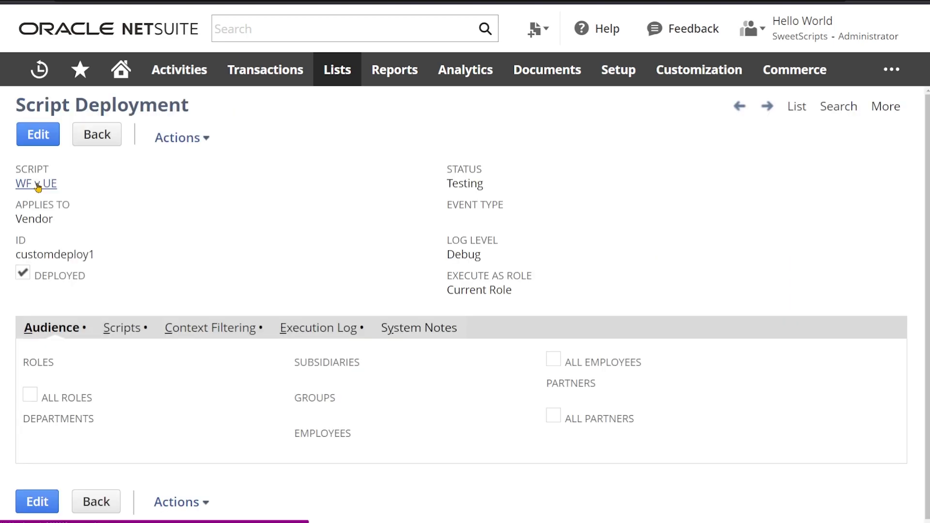
left_click(38, 185)
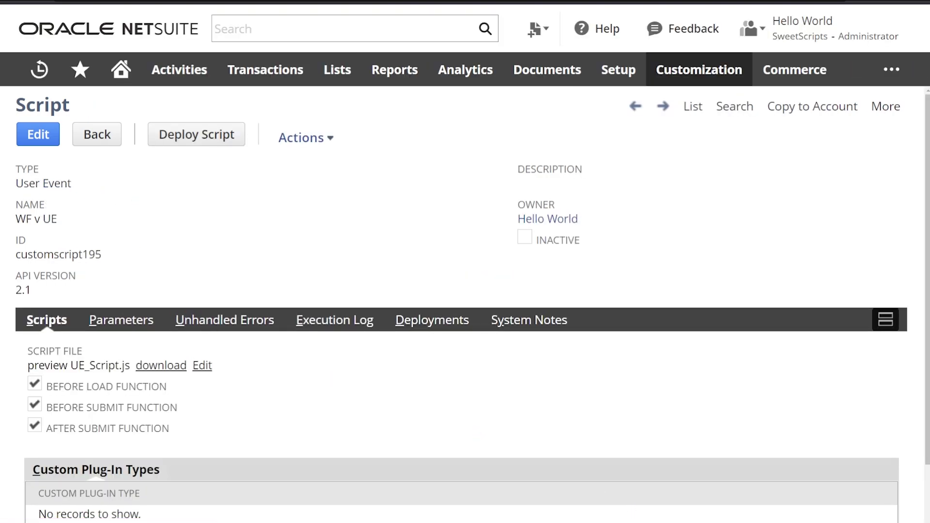
left_click(644, 489)
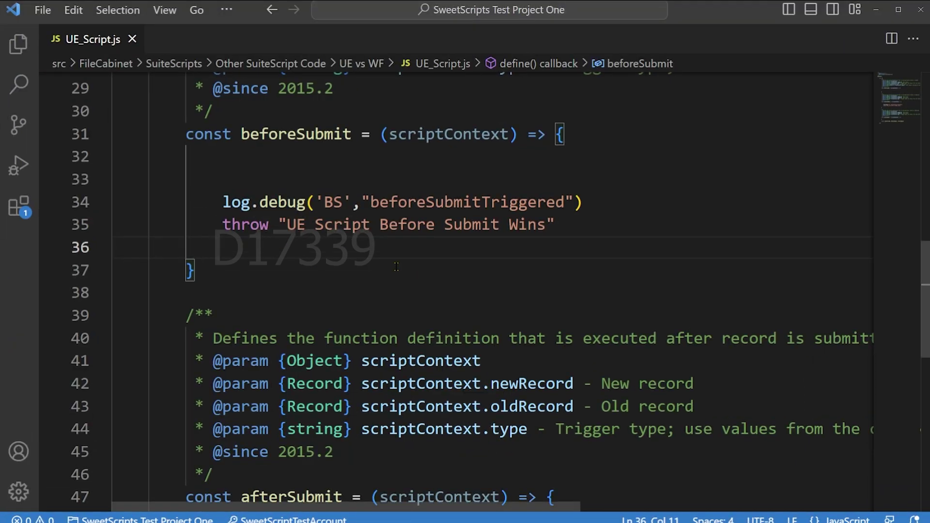
Review lines 33–36 and the afterSubmit and beforeLoad functions in UE_Script.js
left_click_drag(227, 188, 208, 247)
left_click(309, 314)
scroll(310, 310, "down", 4)
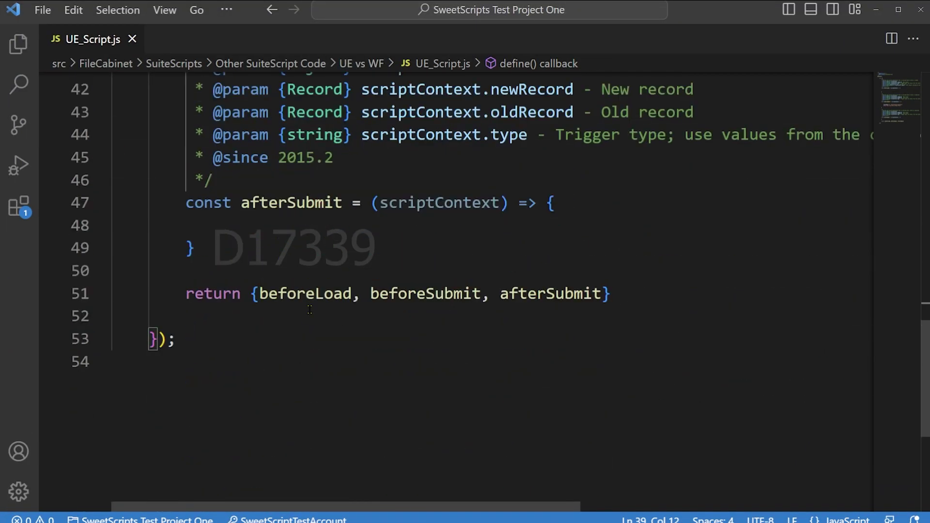
scroll(306, 250, "up", 10)
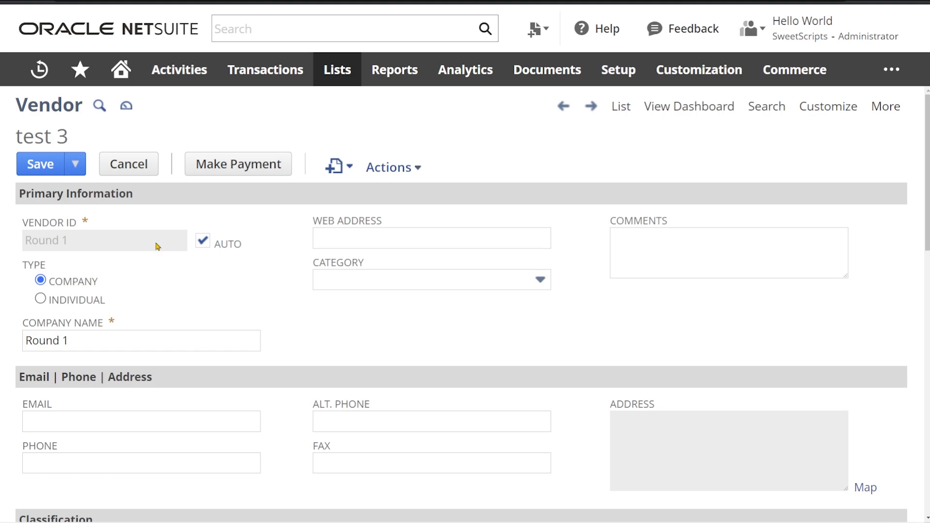
Save the test 3 vendor and read the blocking 'UE Script Before Submit Wins' notice
left_click(39, 166)
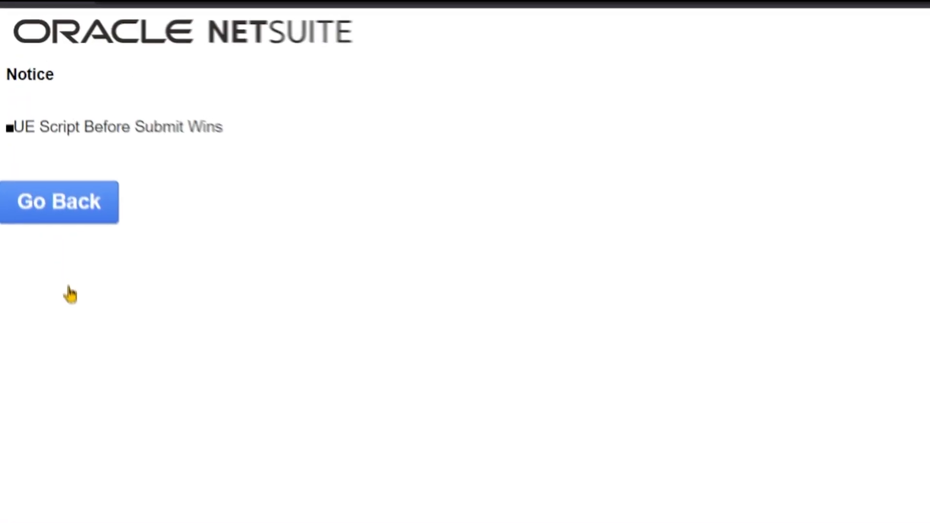
left_click_drag(13, 126, 305, 145)
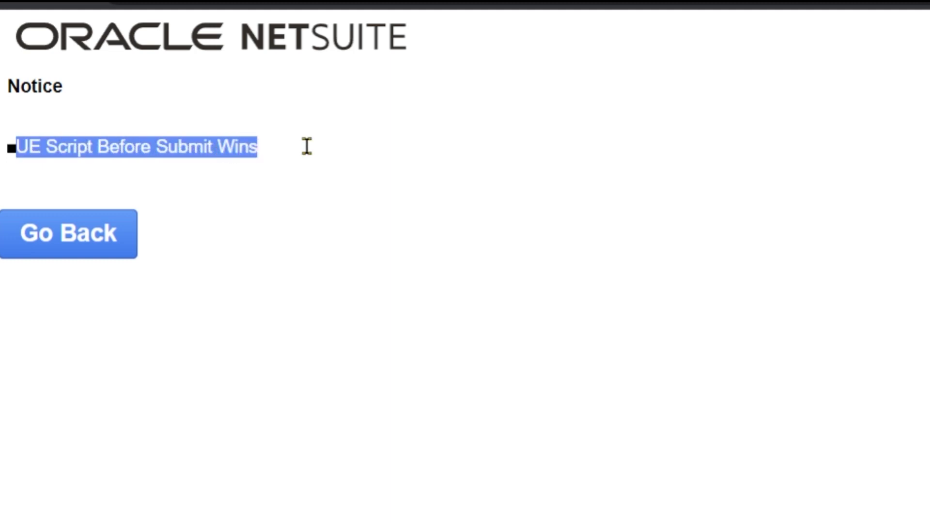
left_click(84, 241)
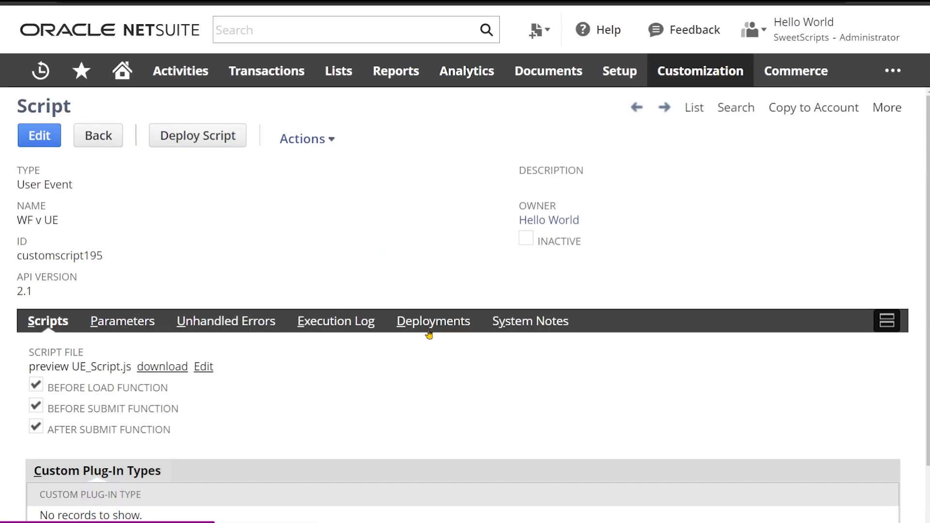
Untick Deployed on the customdeploy1 Vendor deployment and save it, confirming the submit prompt
left_click(430, 325)
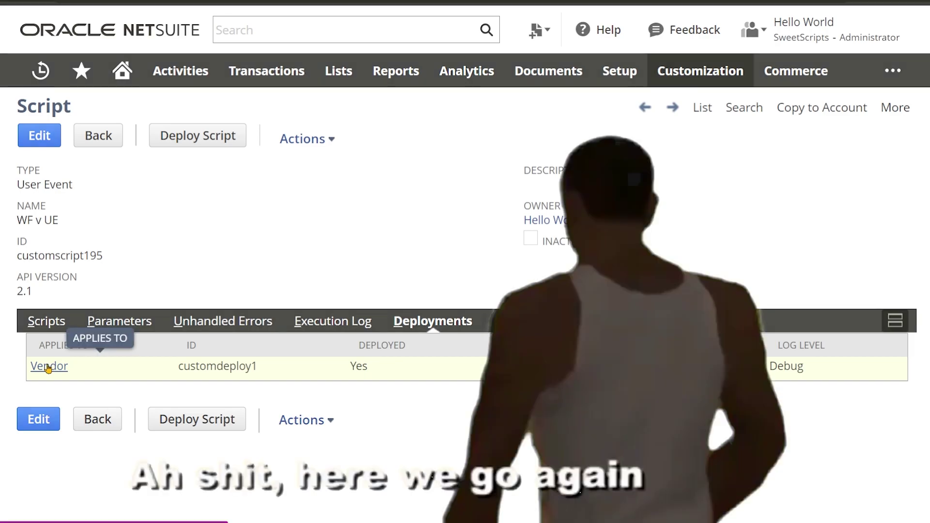
left_click(48, 367)
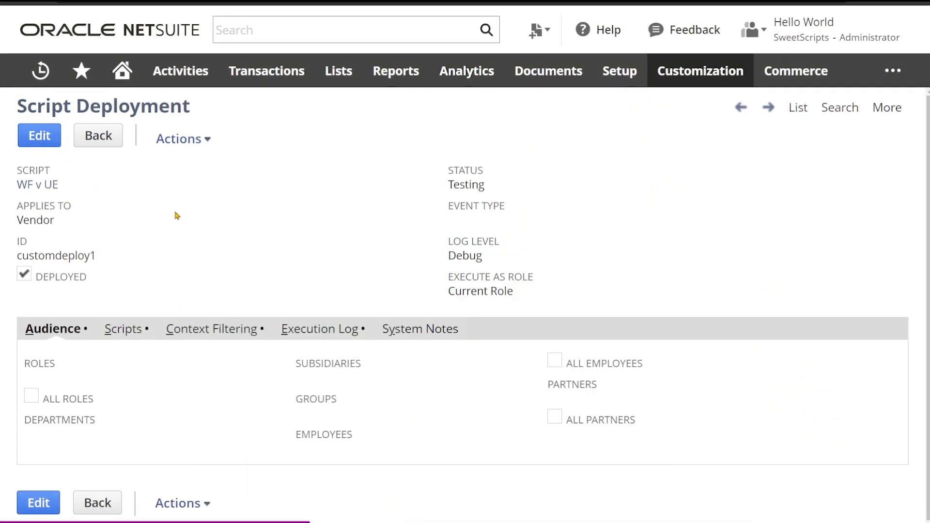
left_click(24, 282)
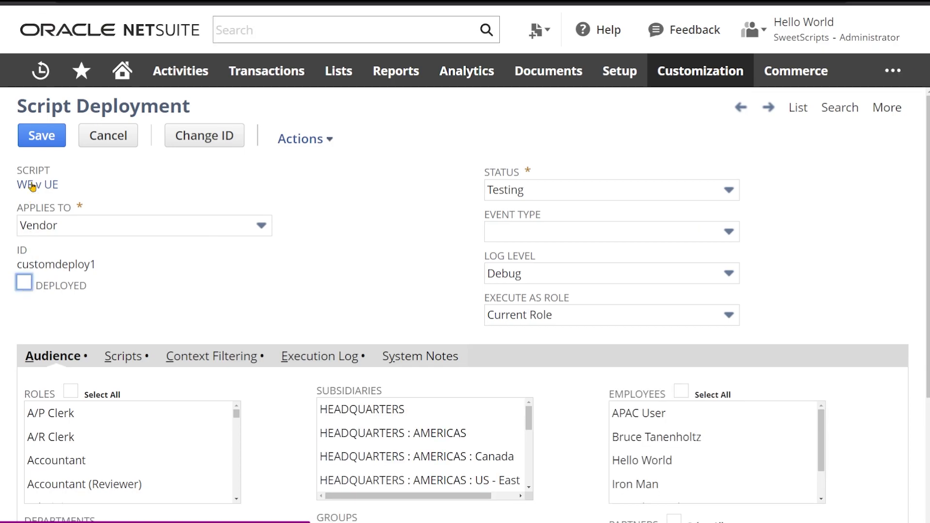
left_click(43, 135)
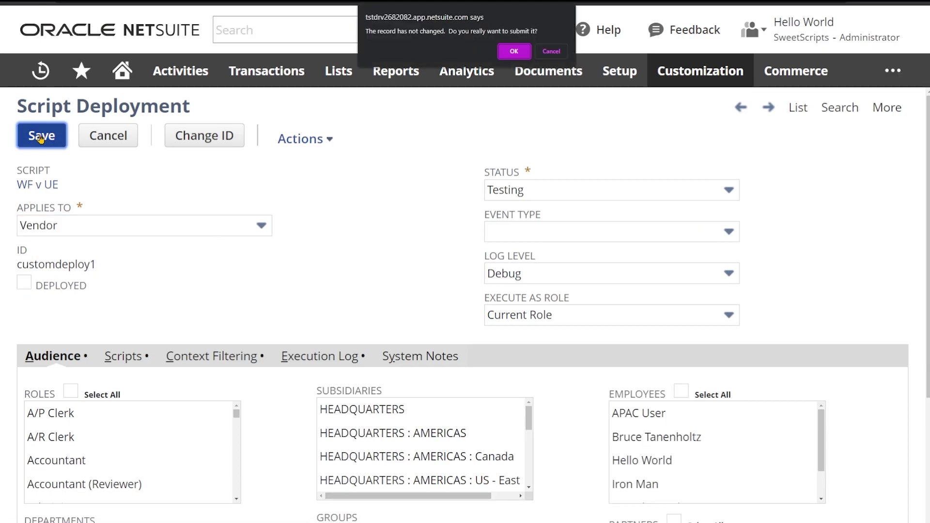
left_click(515, 51)
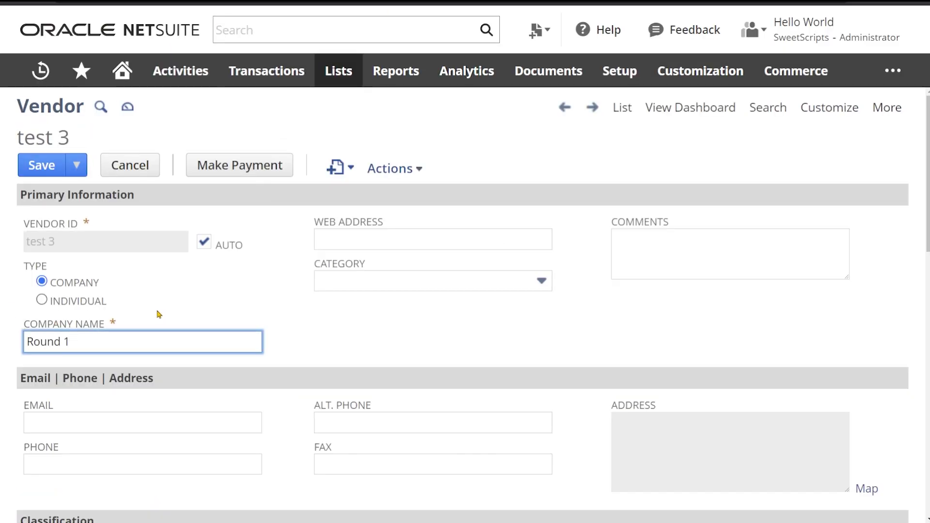
Save the test 3 vendor again and confirm the notice now reads 'WF Wins'
left_click(41, 165)
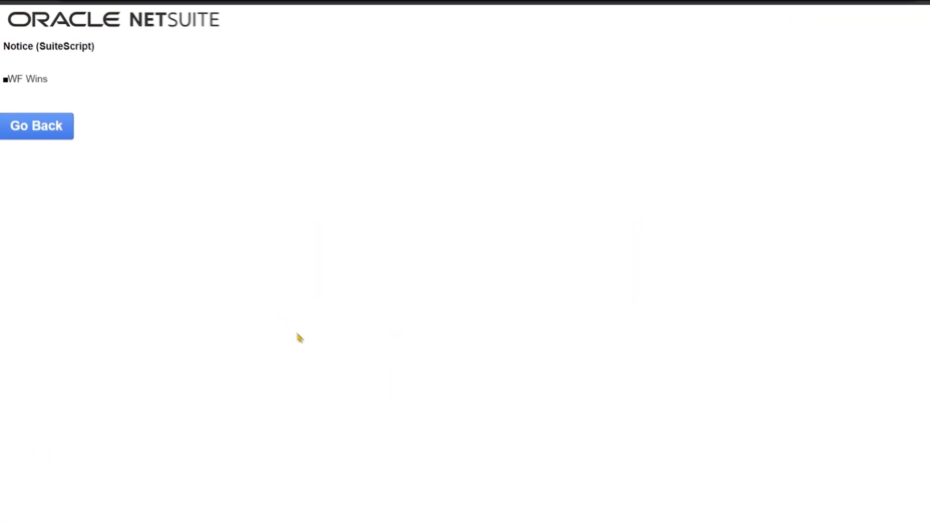
left_click_drag(86, 141, 42, 141)
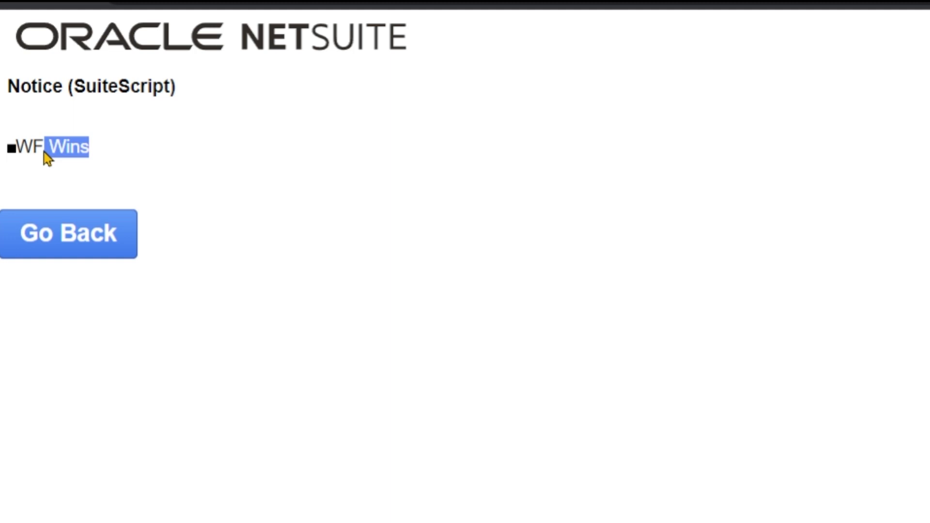
left_click(218, 240)
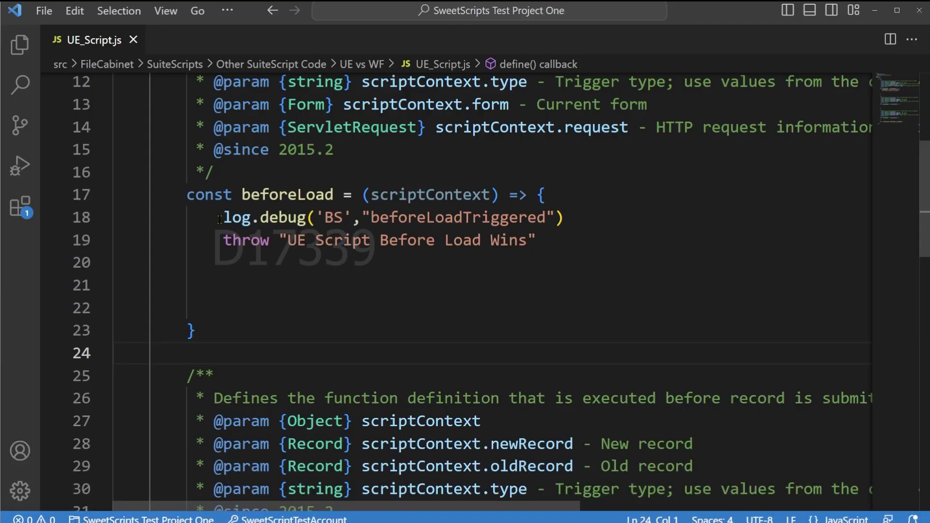
left_click_drag(224, 217, 598, 237)
left_click(494, 283)
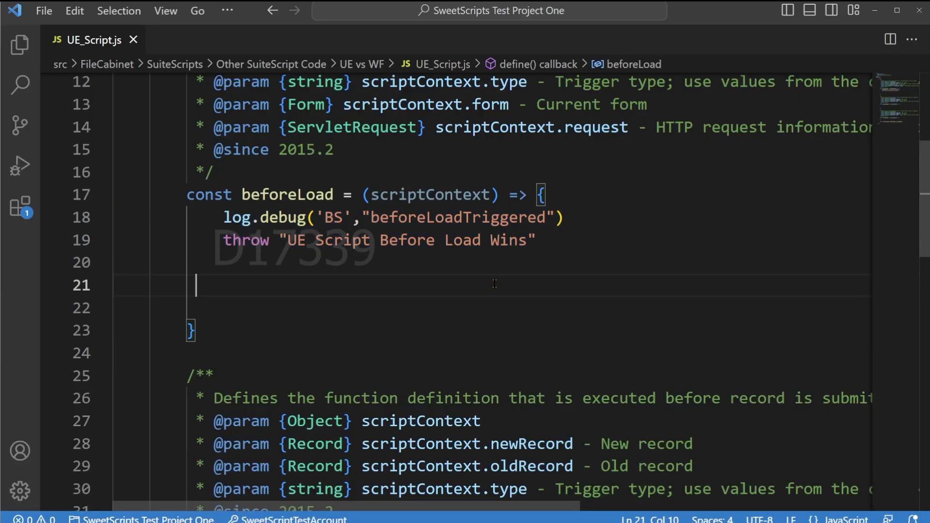
scroll(494, 283, "down", 5)
left_click_drag(213, 243, 205, 266)
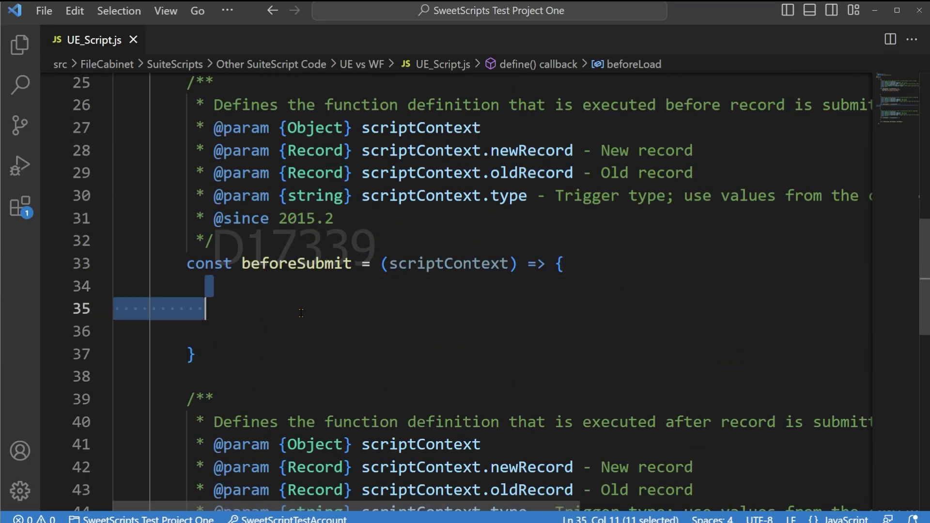
scroll(376, 301, "down", 5)
left_click(286, 226)
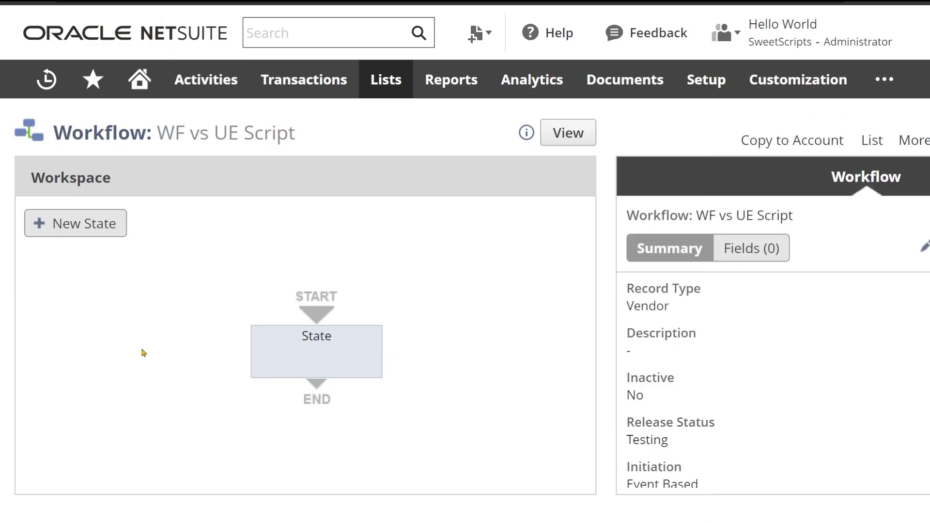
Inspect the workflow state's Before Record Load Return User Error action showing 'WF Wins'
scroll(772, 378, "down", 3)
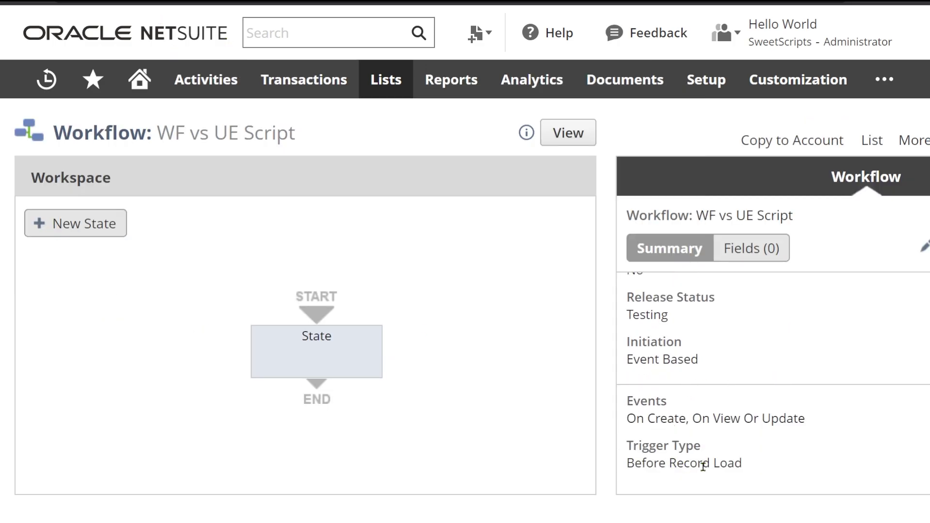
left_click(318, 355)
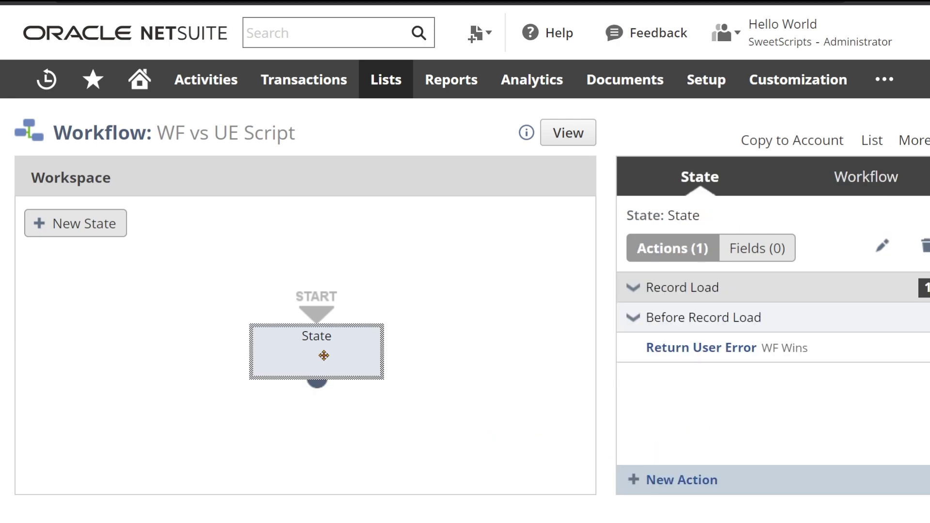
mouse_move(662, 355)
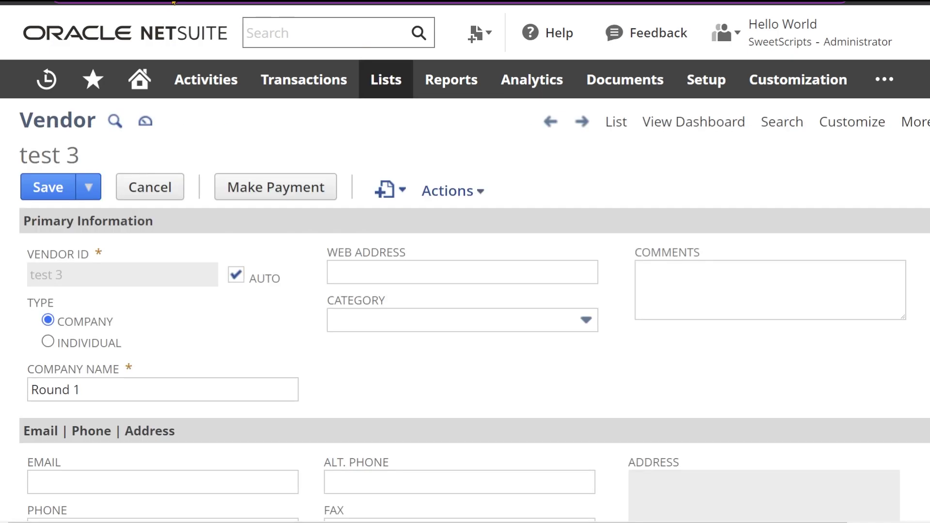
Reload the vendor to get 'UE Script Before Load Wins', then type 'UE Script Wins' into L11
key("F5")
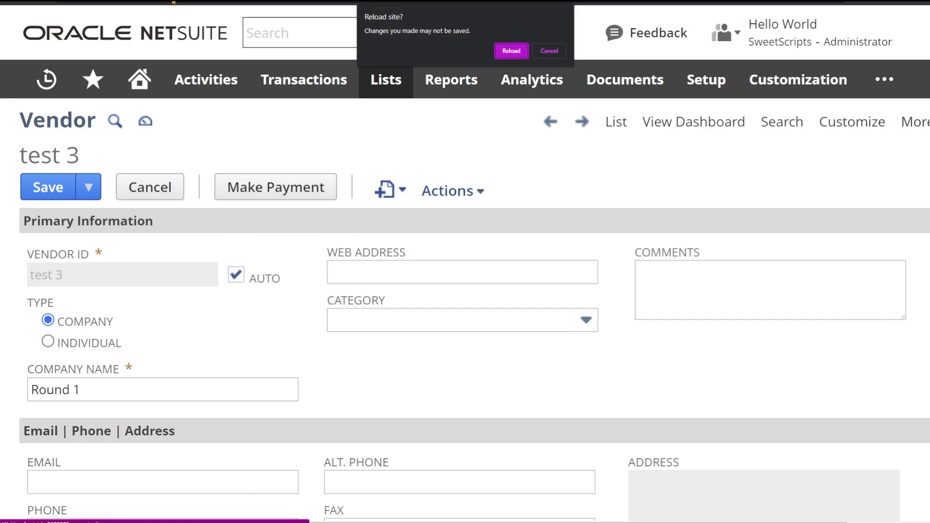
left_click(511, 51)
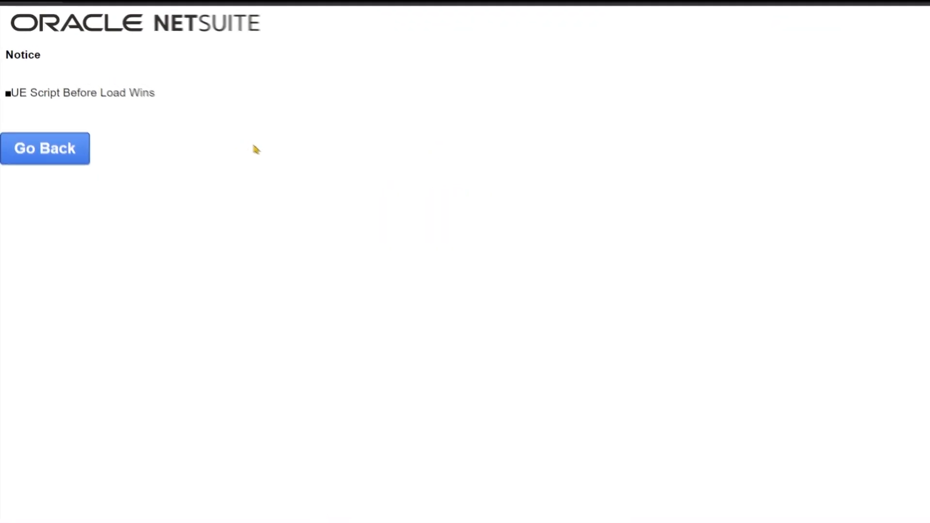
left_click_drag(23, 153, 271, 147)
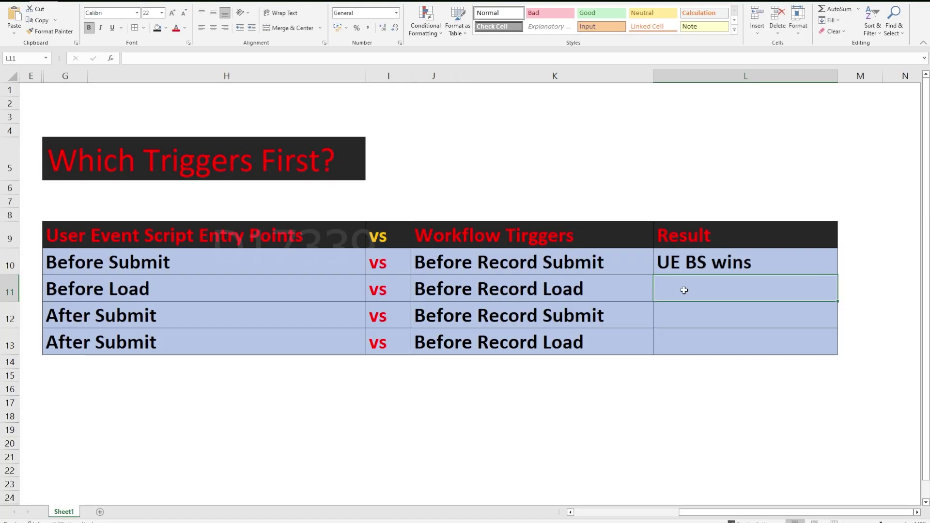
left_click(684, 290)
type("UE Script Wins")
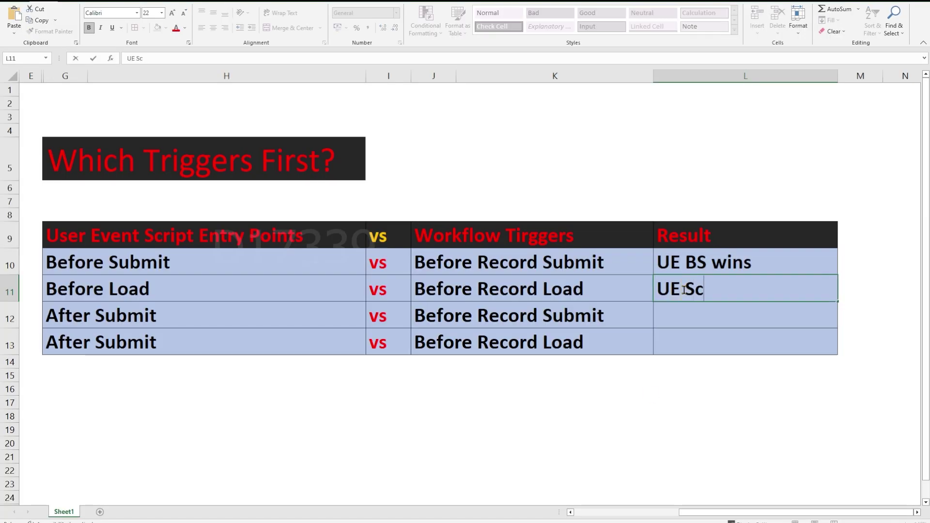
Commit 'UE Script Wins' in cell L11 as the Before Load vs Before Record Load result
key("Return")
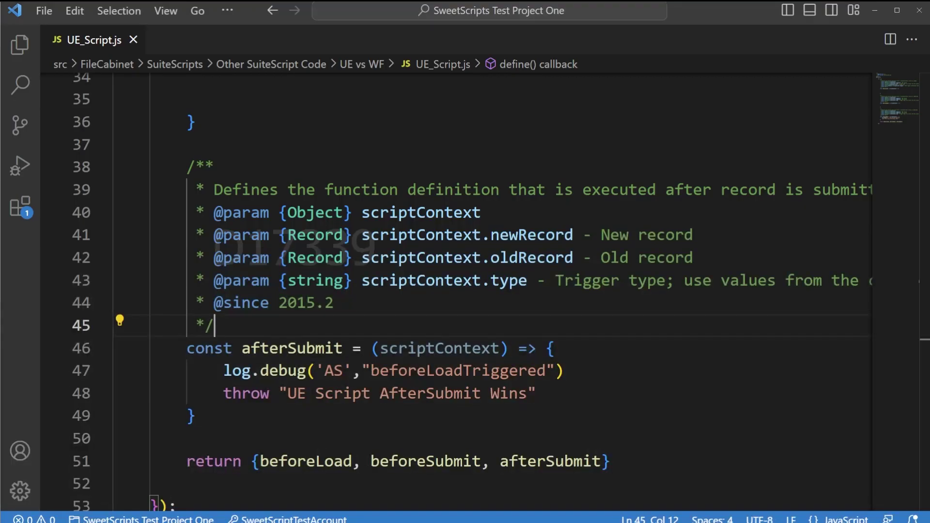
Review the script: afterSubmit logs and throws 'UE Script AfterSubmit Wins'; beforeSubmit is empty; beforeLoad follows
left_click(233, 393)
left_click_drag(217, 384, 546, 386)
left_click(361, 405)
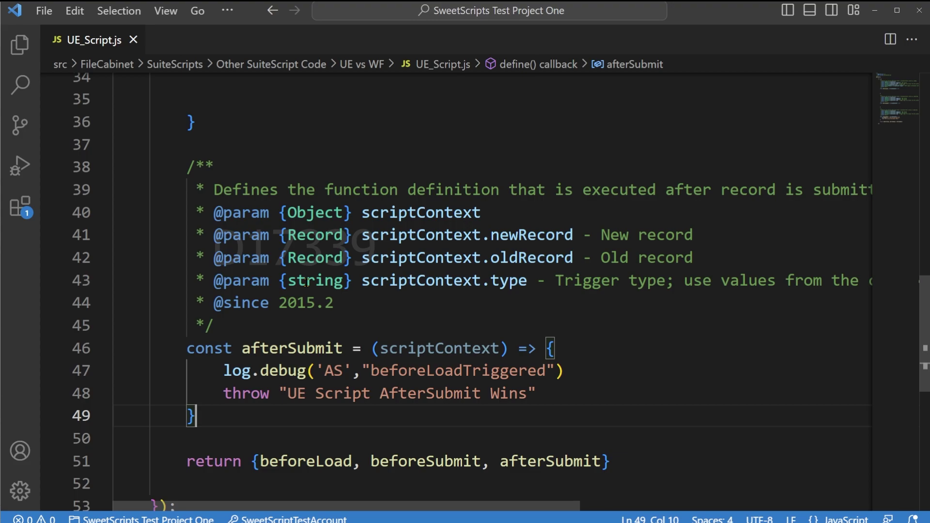
scroll(307, 284, "up", 5)
left_click(312, 388)
scroll(312, 327, "up", 4)
left_click(276, 326)
scroll(276, 325, "down", 8)
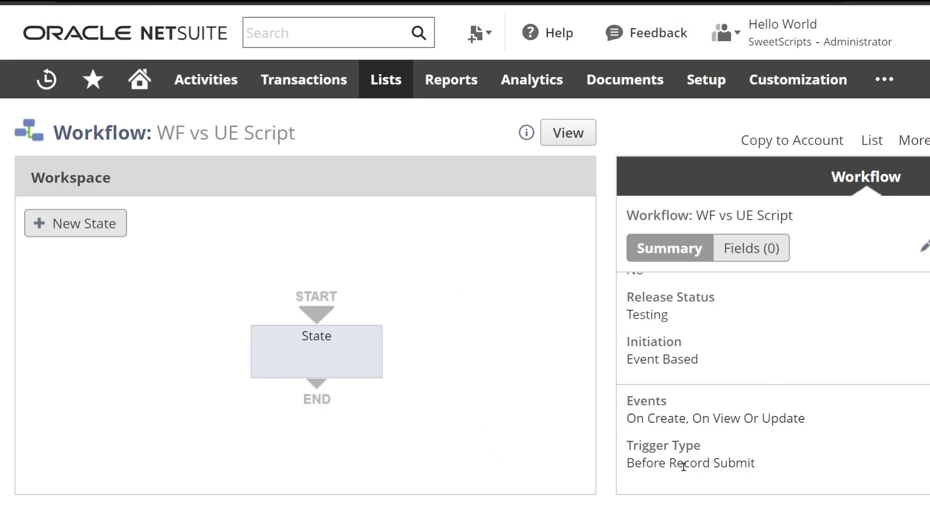
Check the workflow state's actions, then save vendor test 3 to see which trigger fires
left_click(320, 351)
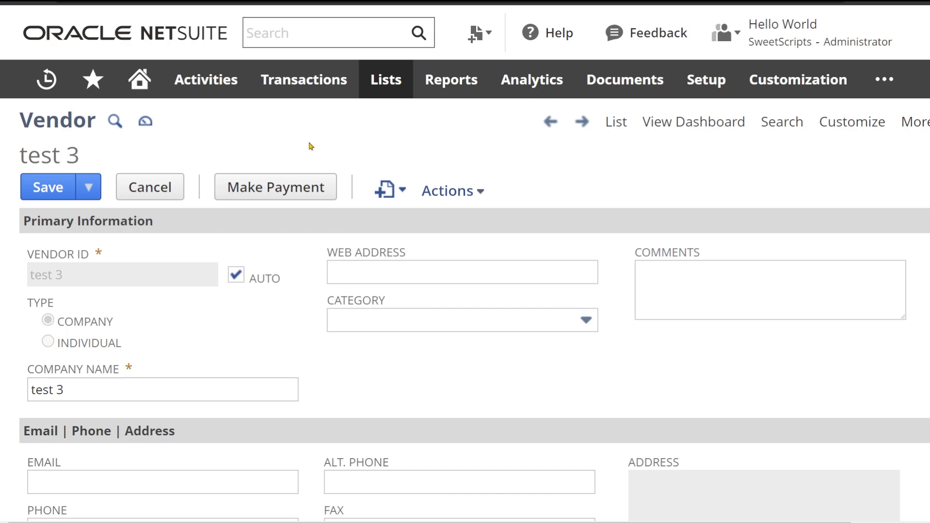
scroll(311, 146, "down", 8)
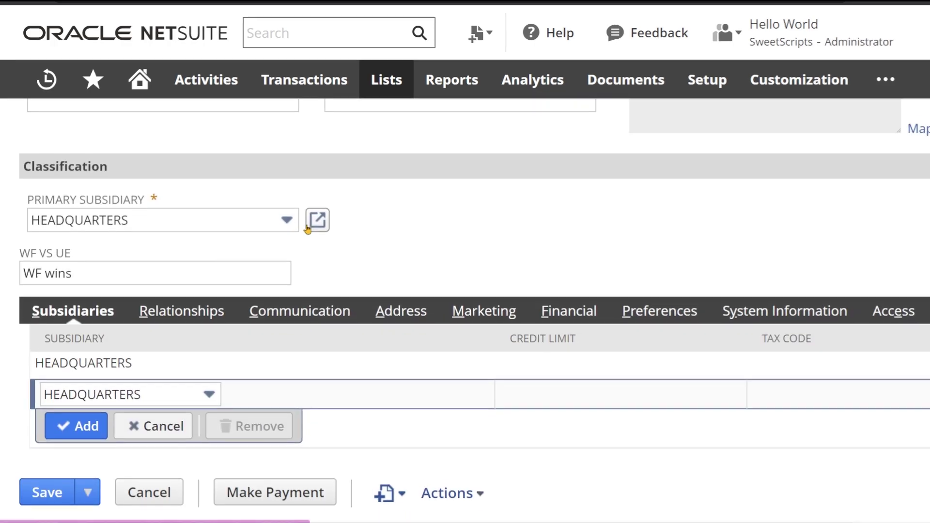
scroll(307, 229, "up", 8)
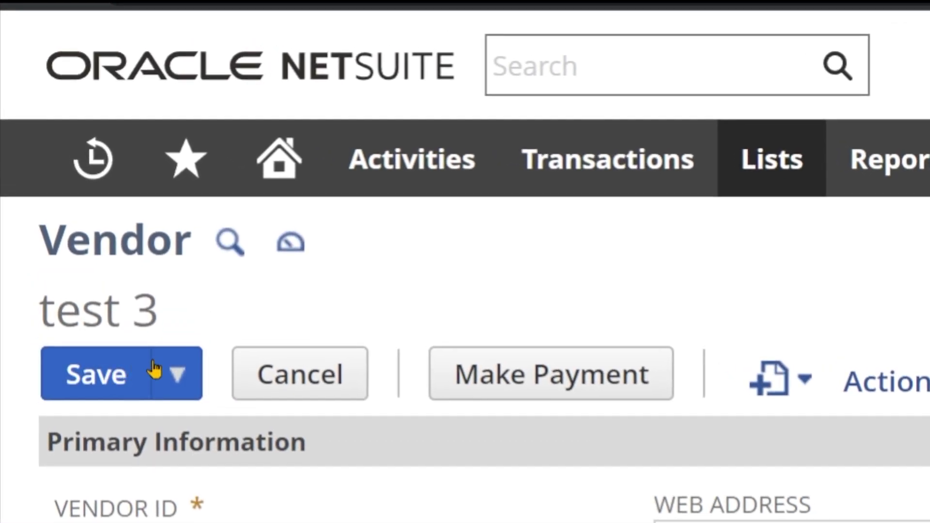
left_click(154, 370)
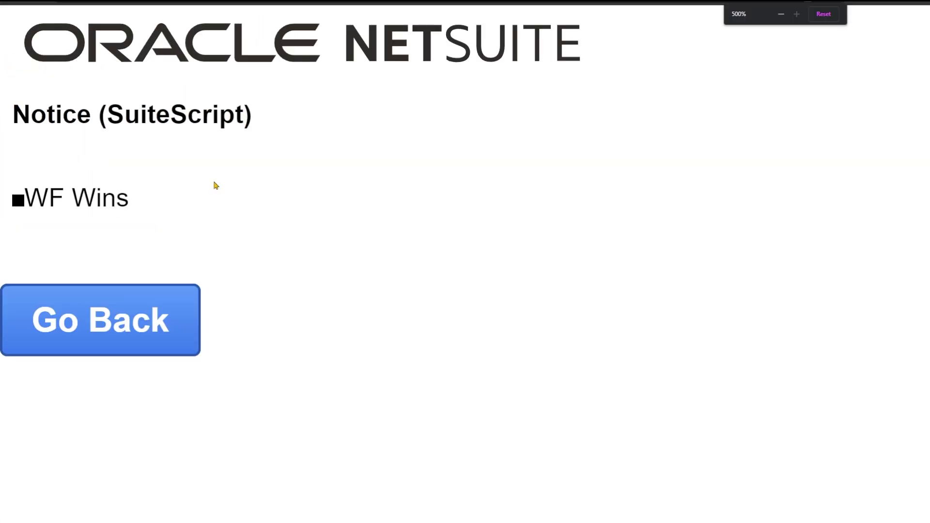